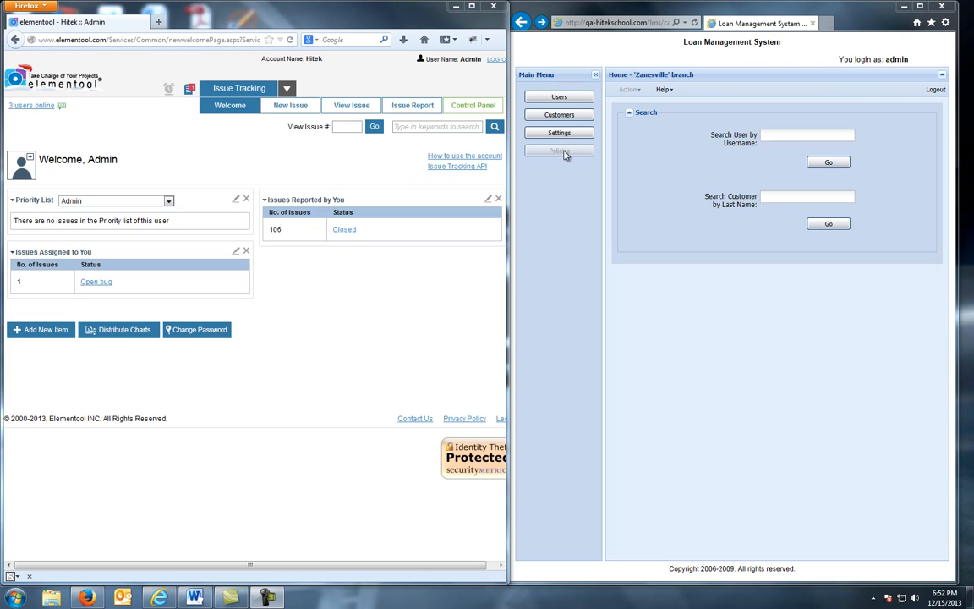
Step: Open the loan system's Settings page to reproduce the fault, and start a new issue in Elementool
left_click(550, 135)
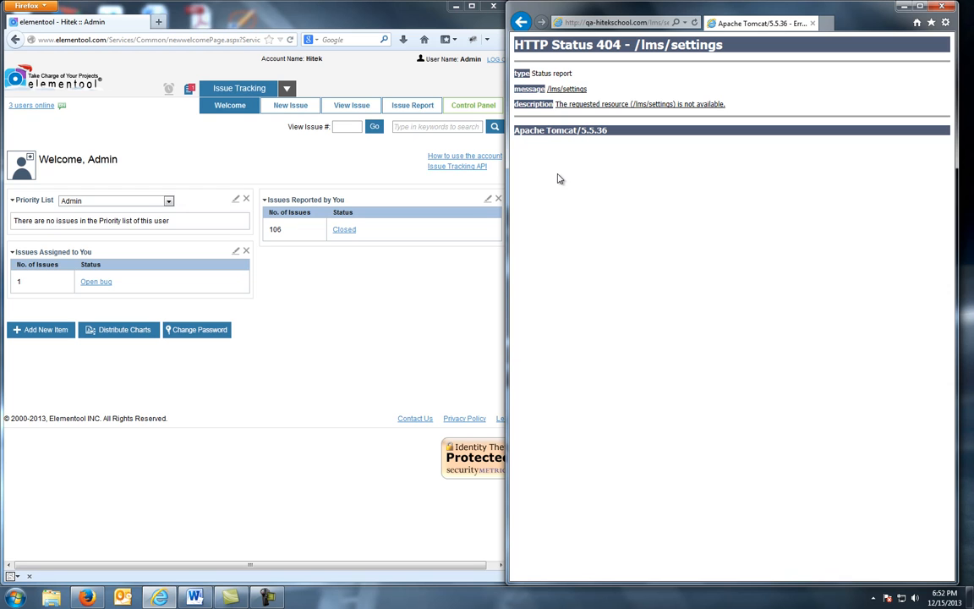
left_click(323, 316)
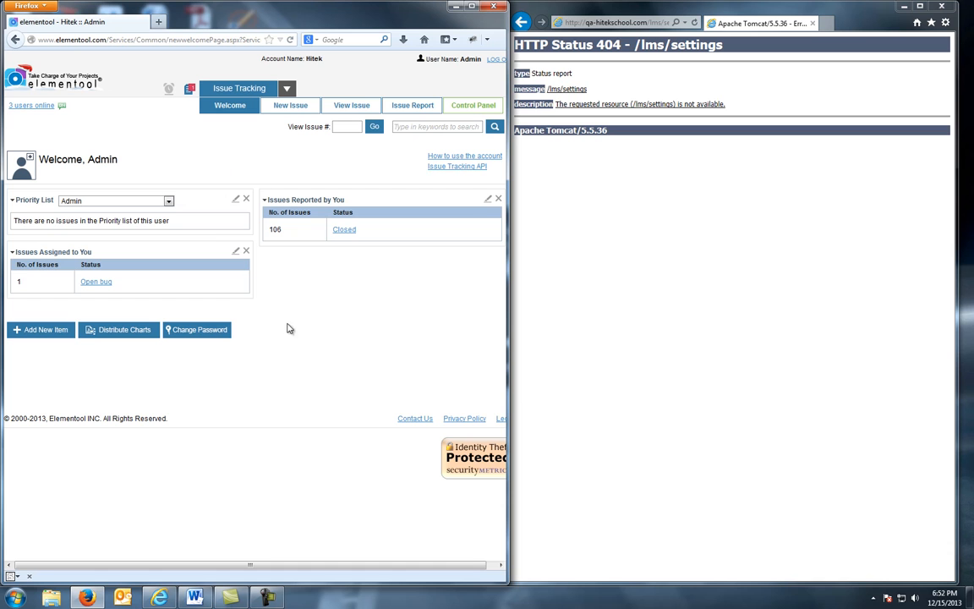
left_click(273, 112)
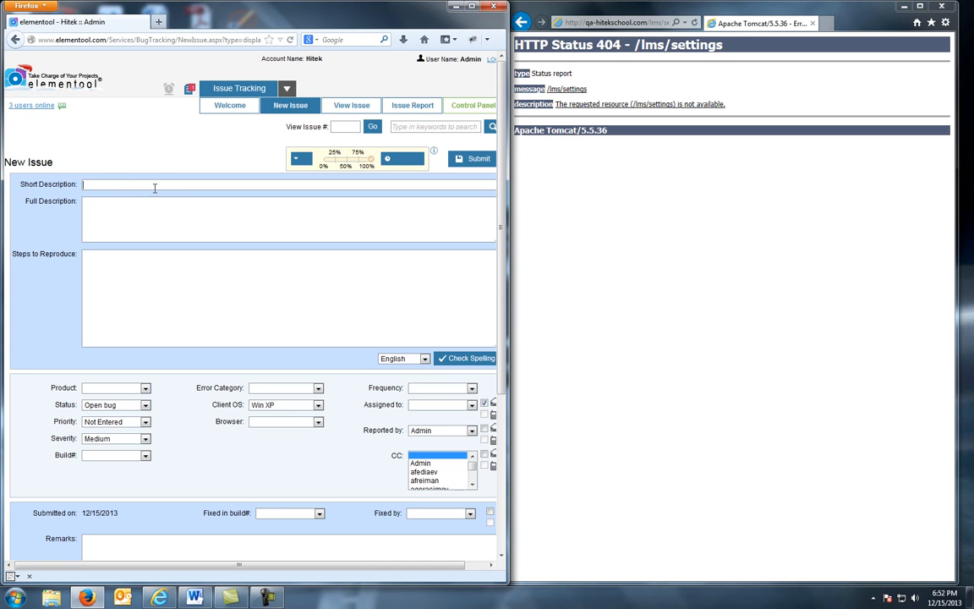
Step: Enter the short description: Cannot open "Settings" page from "Home page" - page is not available
type("Cannot open 'Settings\" page from \"Home page\" -")
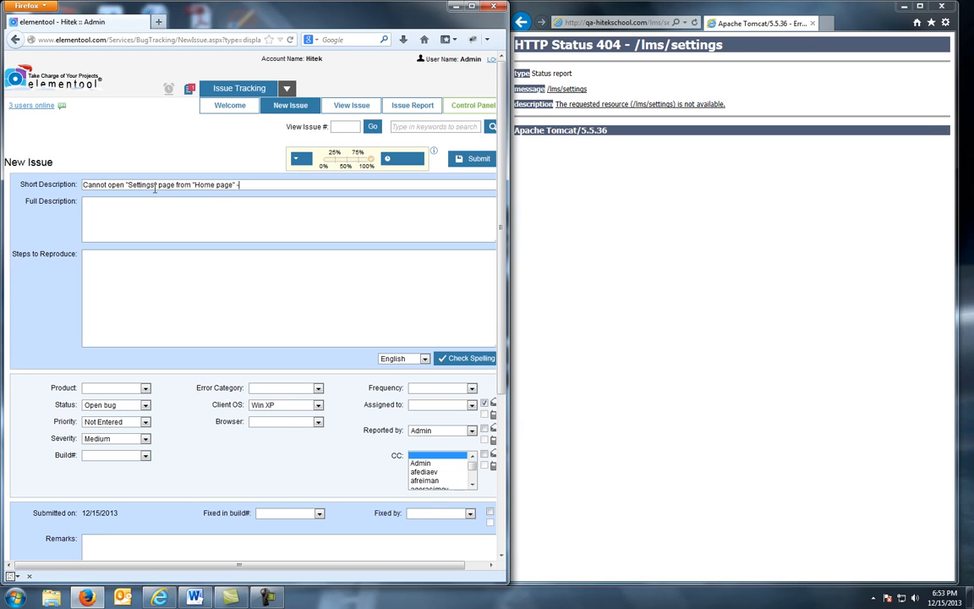
type(" page is not av")
type("ailable")
Step: Begin the full description with the line: Expected results: Clicking Settings button should open "Settings" page
type("Expected re")
type("sults")
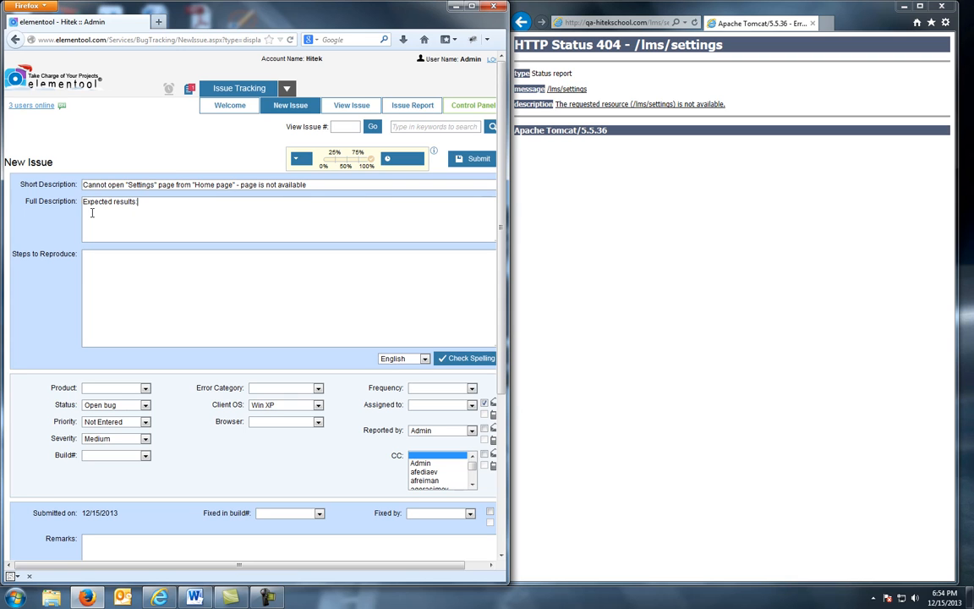
type(": Clicking Settings button should open ")
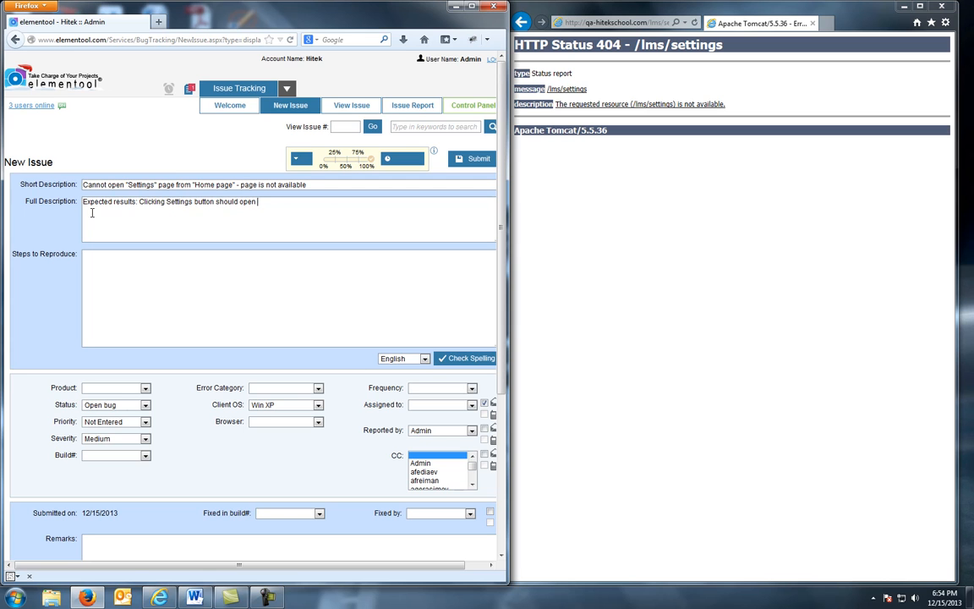
type("\"Settings\"p")
key("BackSpace")
type("page")
key("Return")
Step: Start the second line of the full description with: Actual results: Clicking "Settings" button displays a page with the
type("Actual results: Clicking \"")
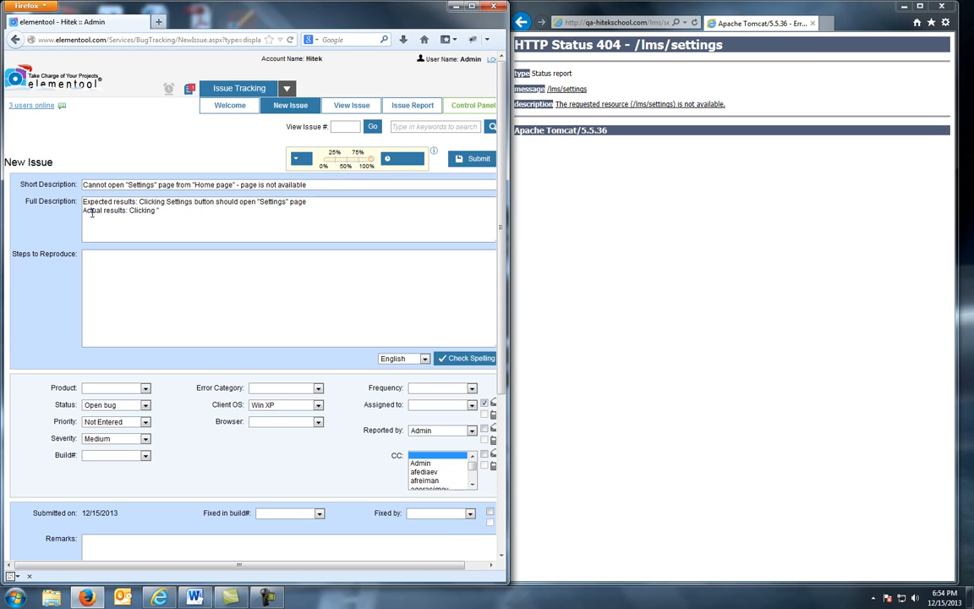
type("Settings ")
type("button")
key("BackSpace")
key("BackSpace")
key("BackSpace")
key("BackSpace")
key("BackSpace")
key("BackSpace")
key("BackSpace")
type("\" button dispaly")
key("BackSpace")
key("BackSpace")
key("BackSpace")
type("lays a page with the ")
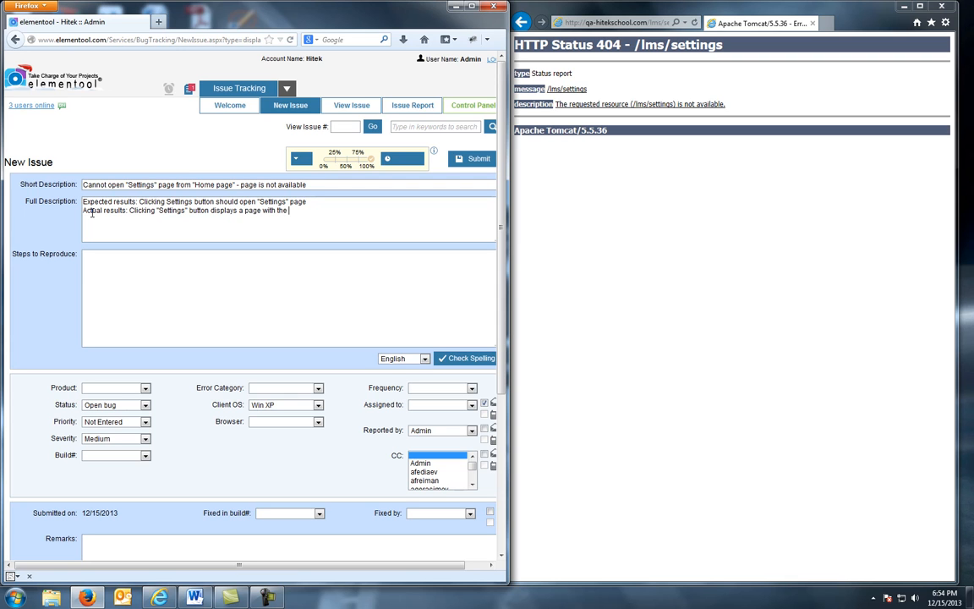
Step: Complete the actual results line with: message: HTTP Status 404.. The requested resource (/lms/settings) is not available
type("message: HTTP SA")
key("BackSpace")
type("tatus 404.. The requested")
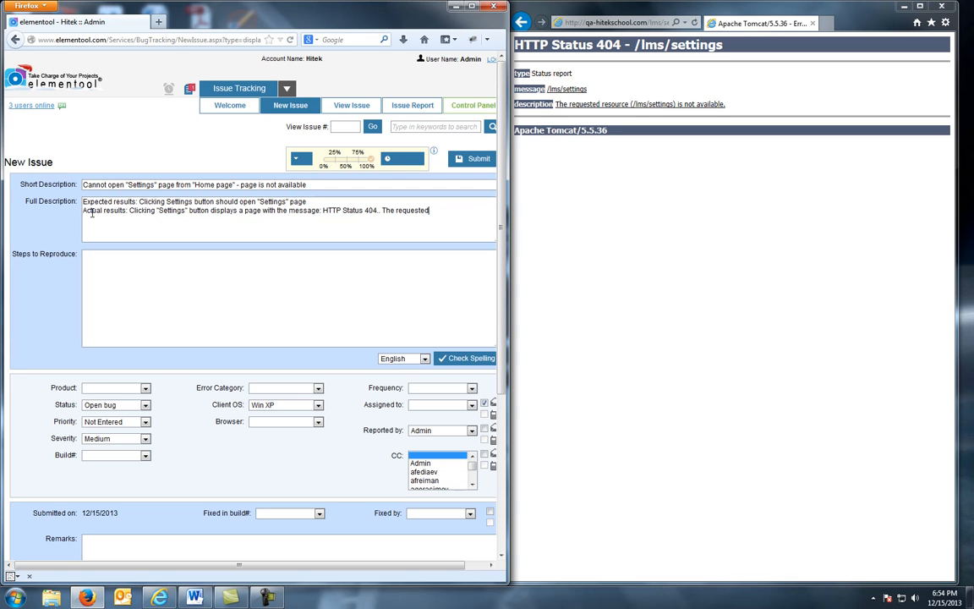
type(" resource (/lms/settings")
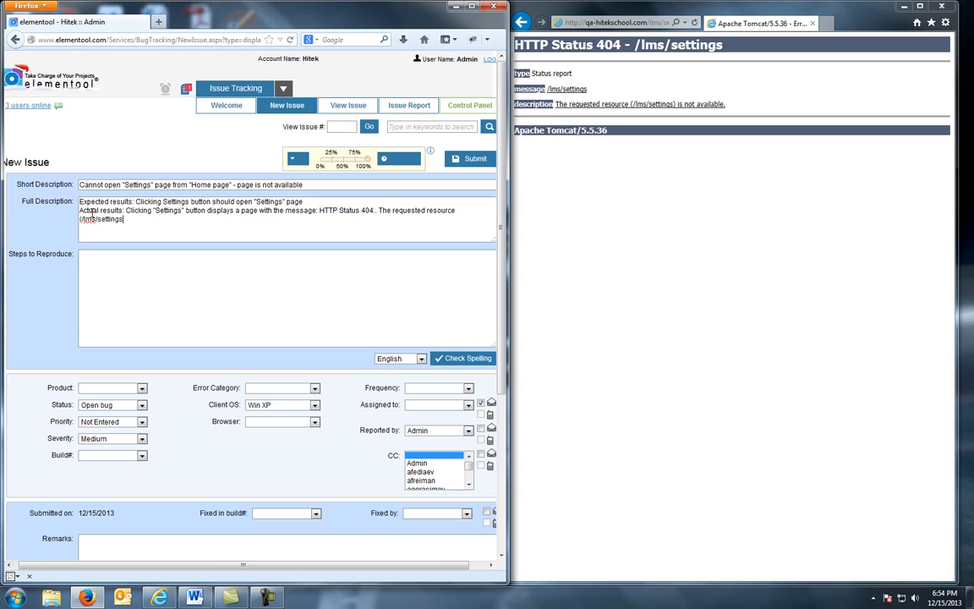
type(") is not availa")
type("ble.")
Step: Enter the first step to reproduce: 1. Login to WebLoanApp as 'admin'
type("1.")
type(" Log")
type("L")
key("BackSpace")
type("WebLoanAp")
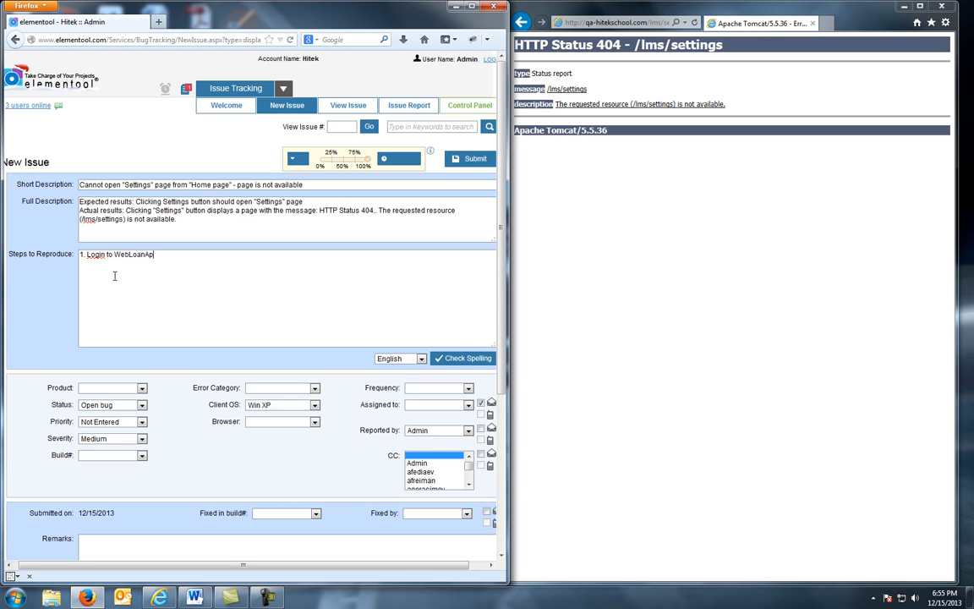
type("p as 'admin'")
key("Return")
Step: Add the reproduction lines "2. On Home page, click button "Settings"" and "Note: HTTP Status 404 error appears"
type("2. On Home page.")
key("BackSpace")
type(", click button \"Settings\"")
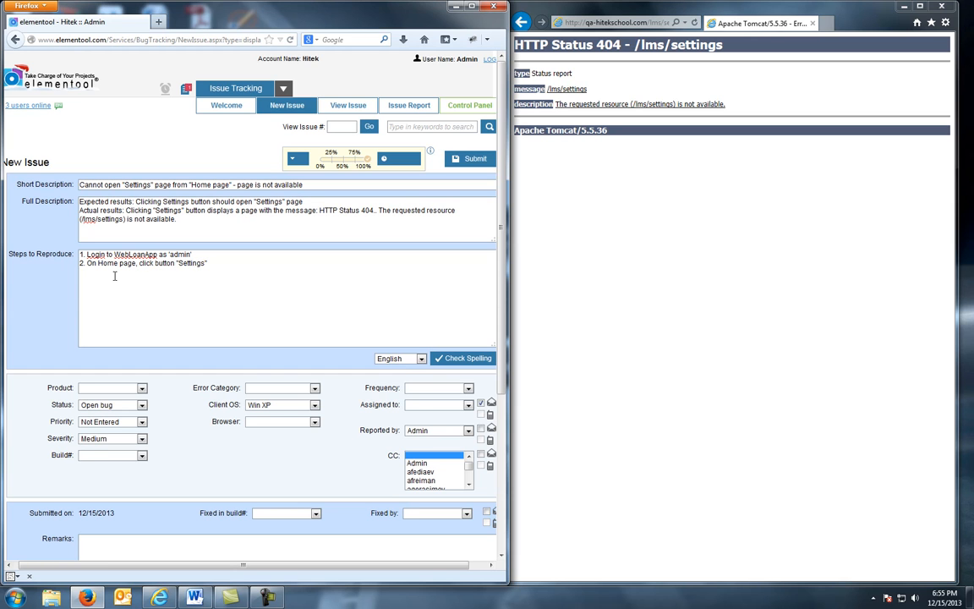
key("Return")
type("Note: HTTP Status 404 error appears")
Step: Set the issue's product to WebLoanApp, status to Open bug and severity to High
left_click(142, 388)
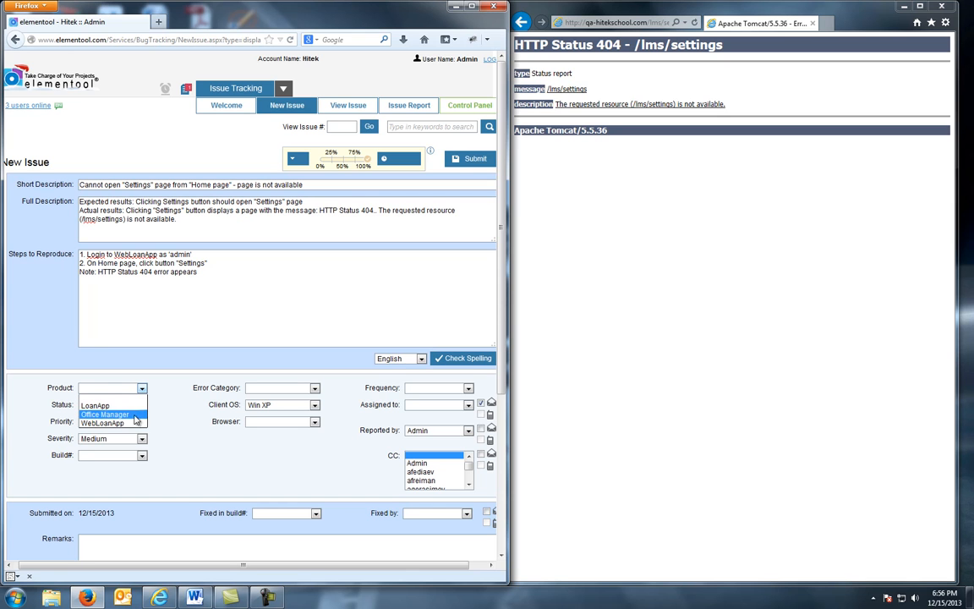
left_click(133, 424)
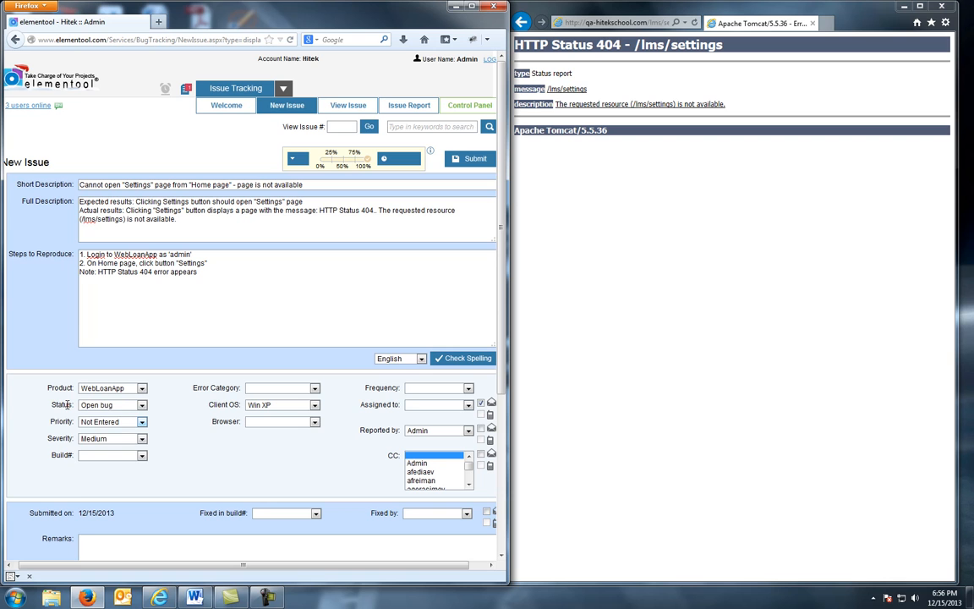
left_click(141, 405)
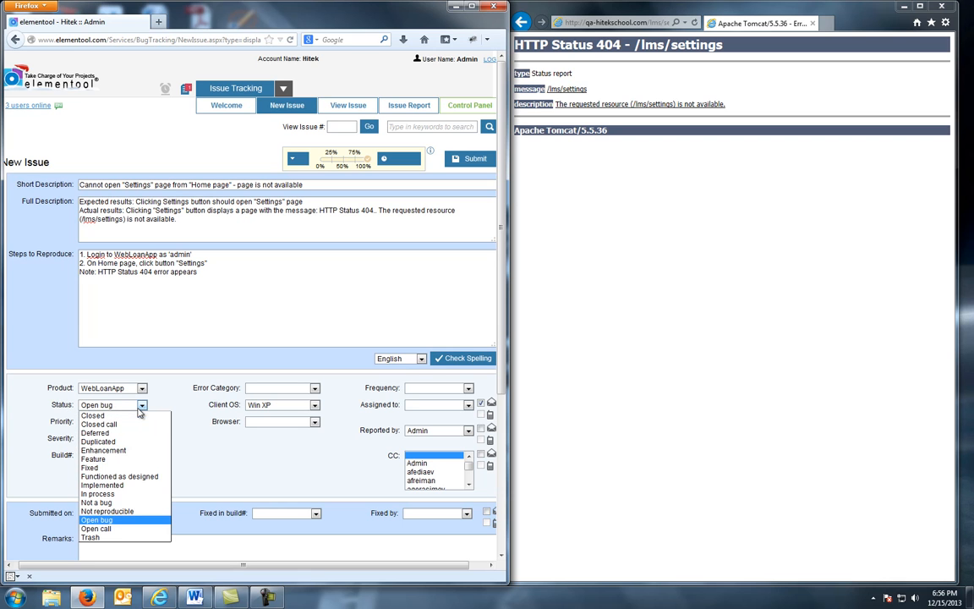
left_click(111, 521)
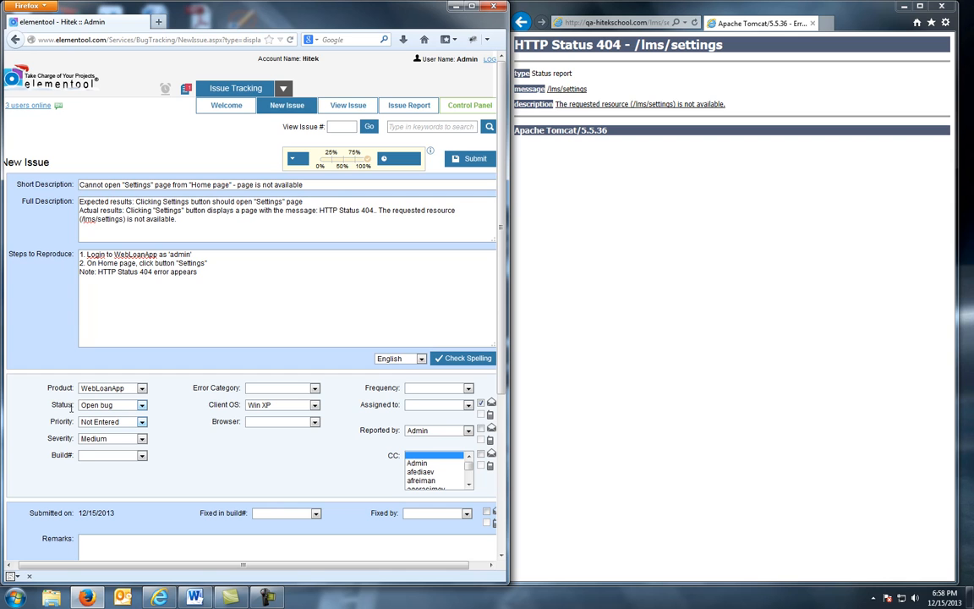
left_click(142, 439)
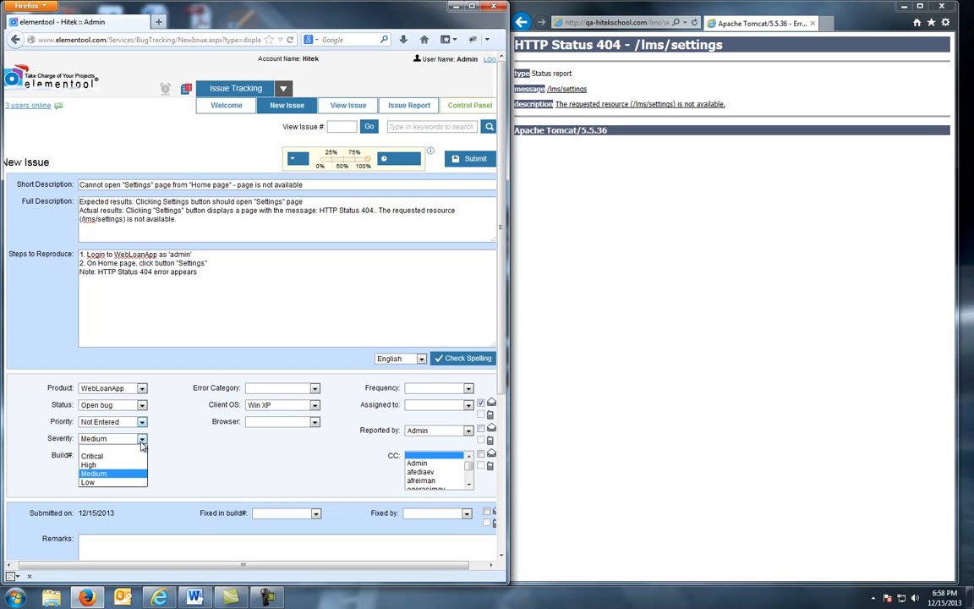
left_click(125, 465)
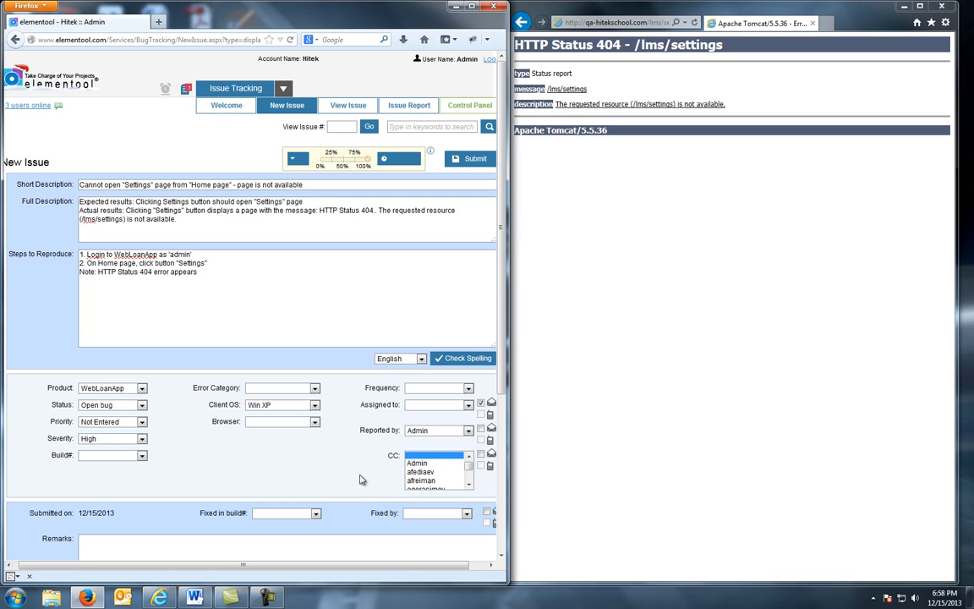
Step: Look up the loan system's version in its About information and set the issue's build number to 2.1.01
left_click(610, 315)
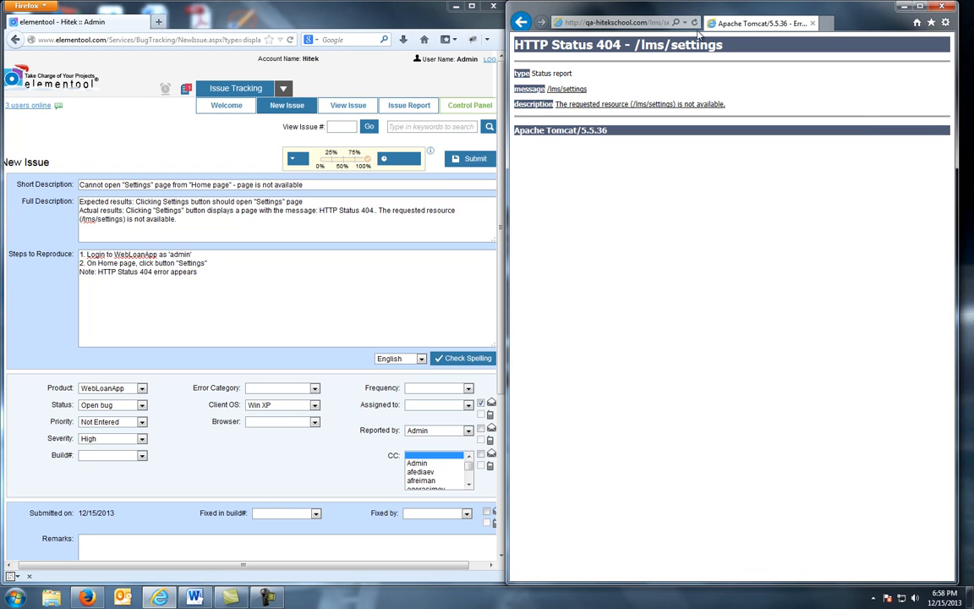
left_click(522, 24)
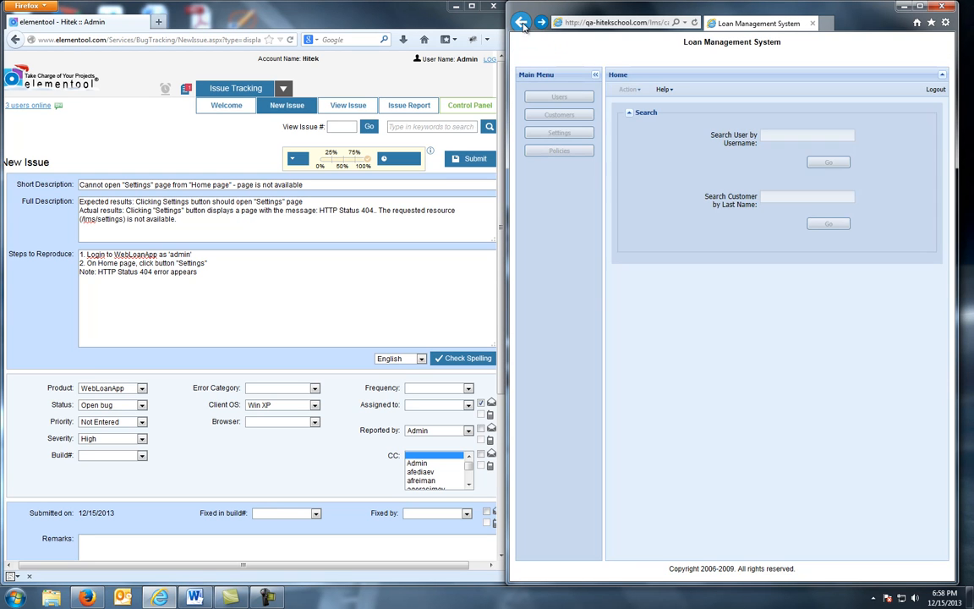
left_click(656, 93)
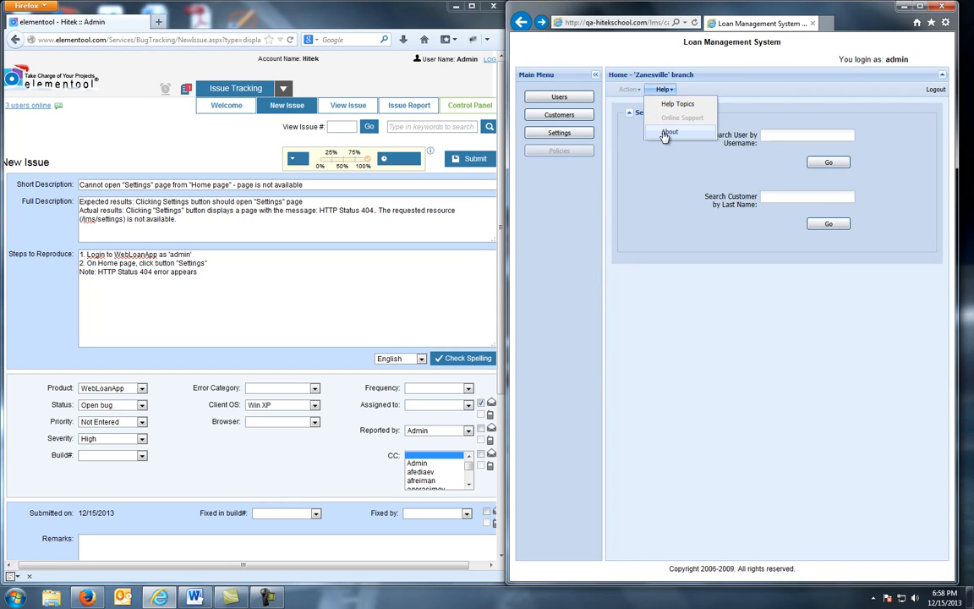
left_click(664, 132)
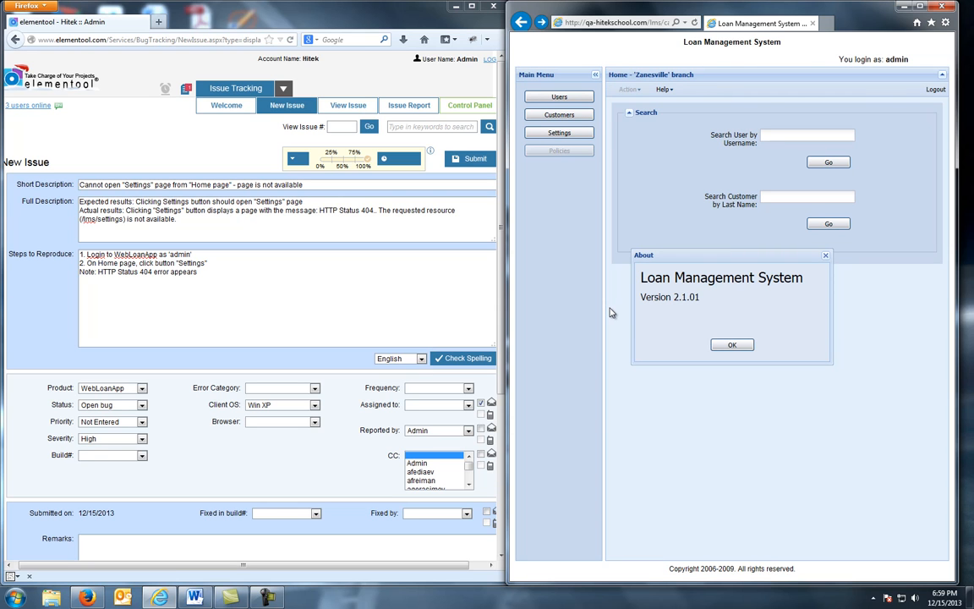
left_click(732, 344)
left_click(143, 456)
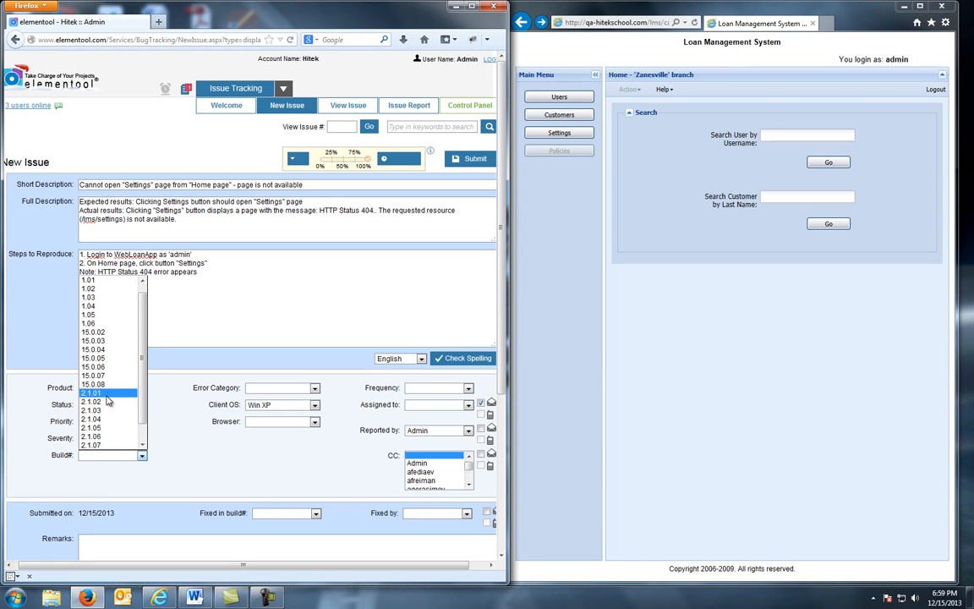
left_click(106, 394)
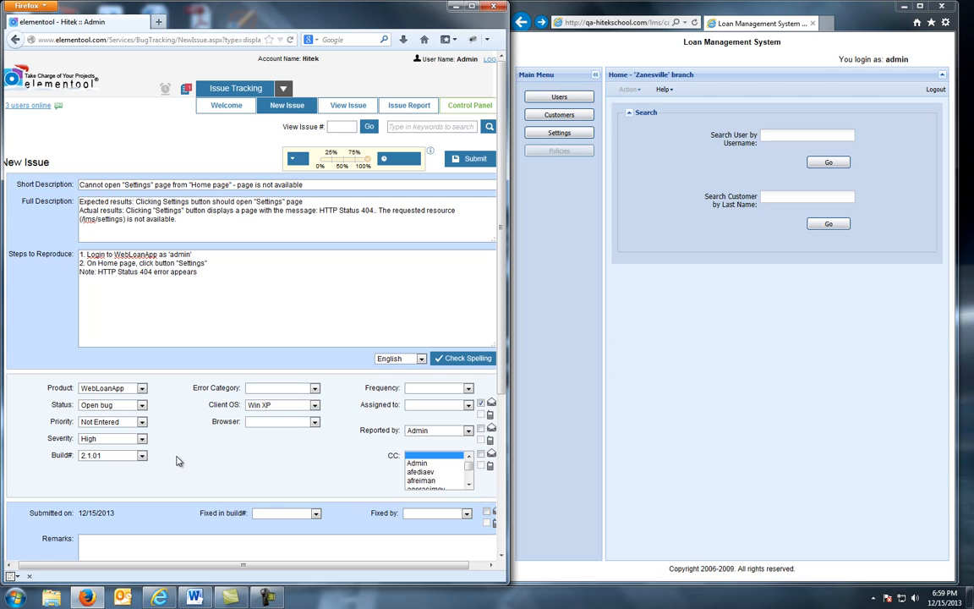
Step: Set the issue's error category to Functionality and the client OS to Win 7
left_click(314, 390)
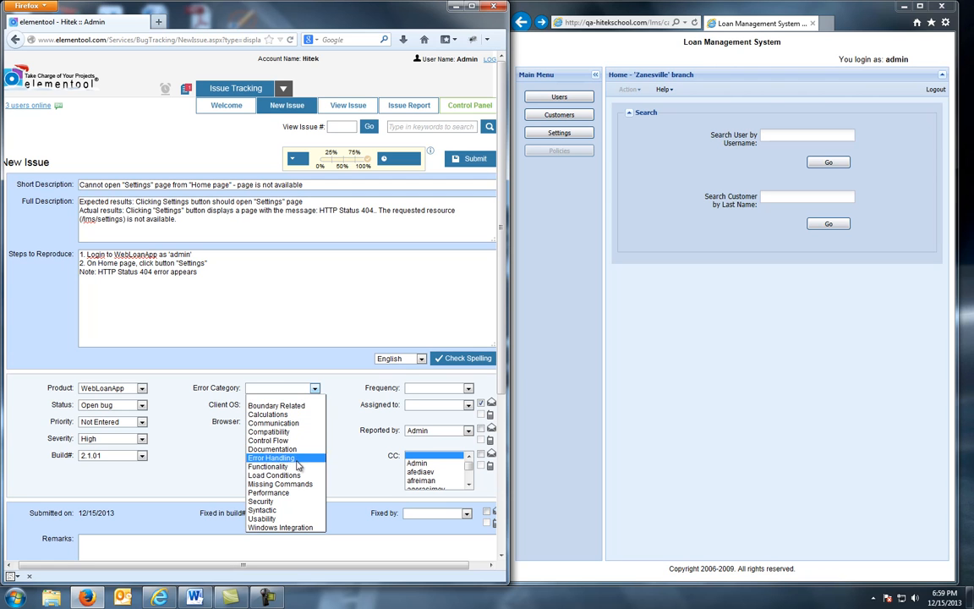
left_click(294, 468)
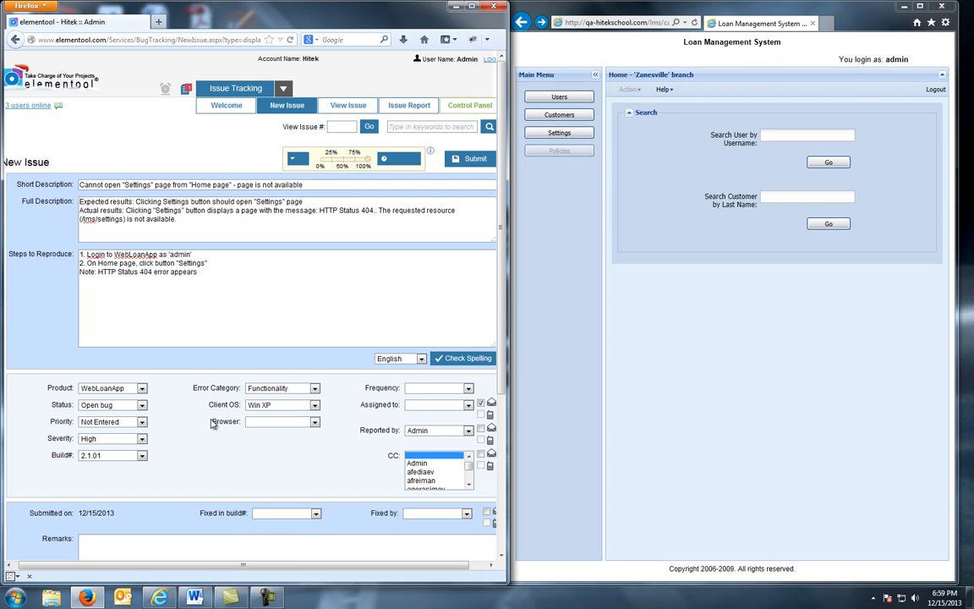
left_click(315, 405)
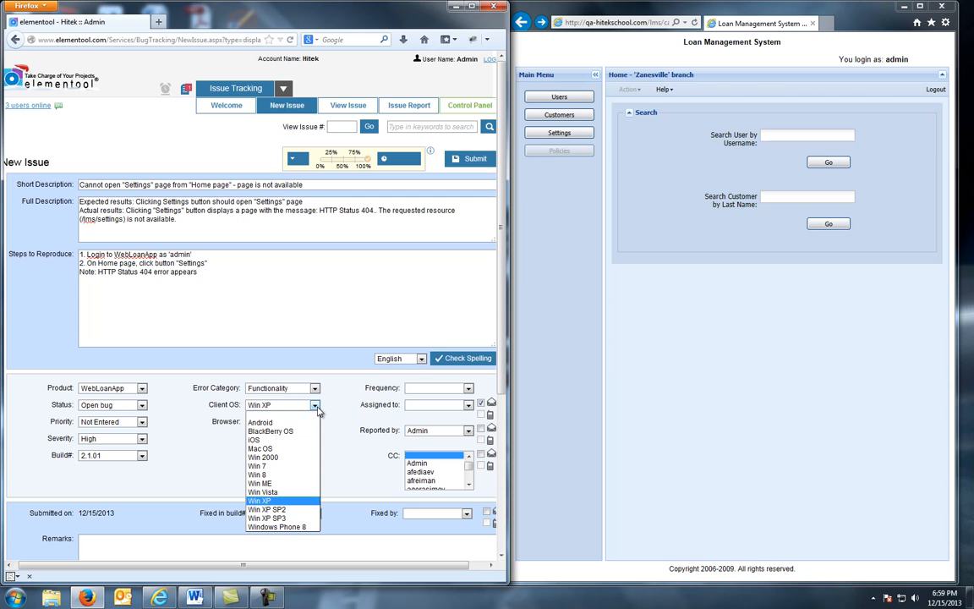
left_click(286, 467)
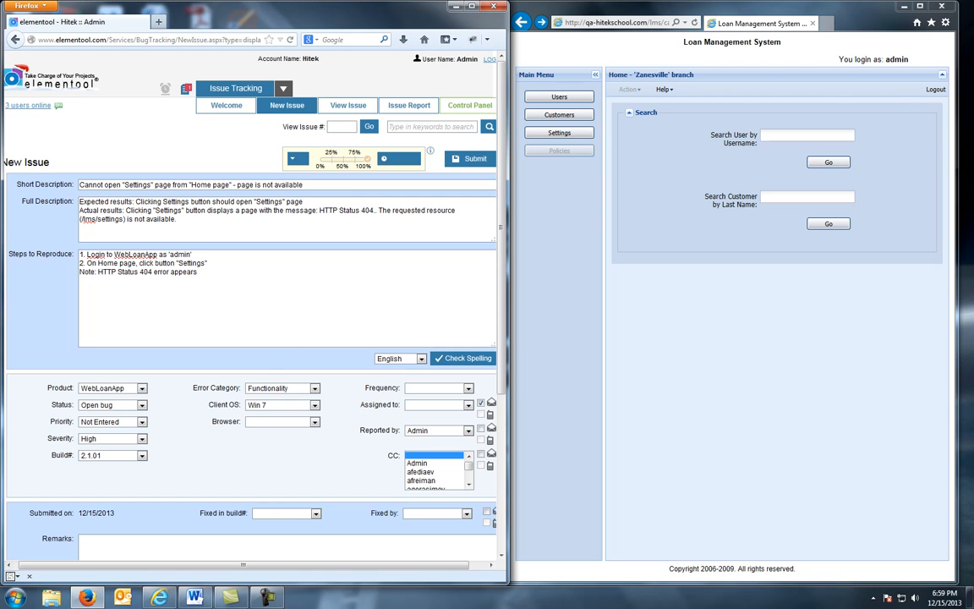
Step: Check the version of the browser running the loan system and set the issue's browser to Internet Explorer 11
left_click(947, 25)
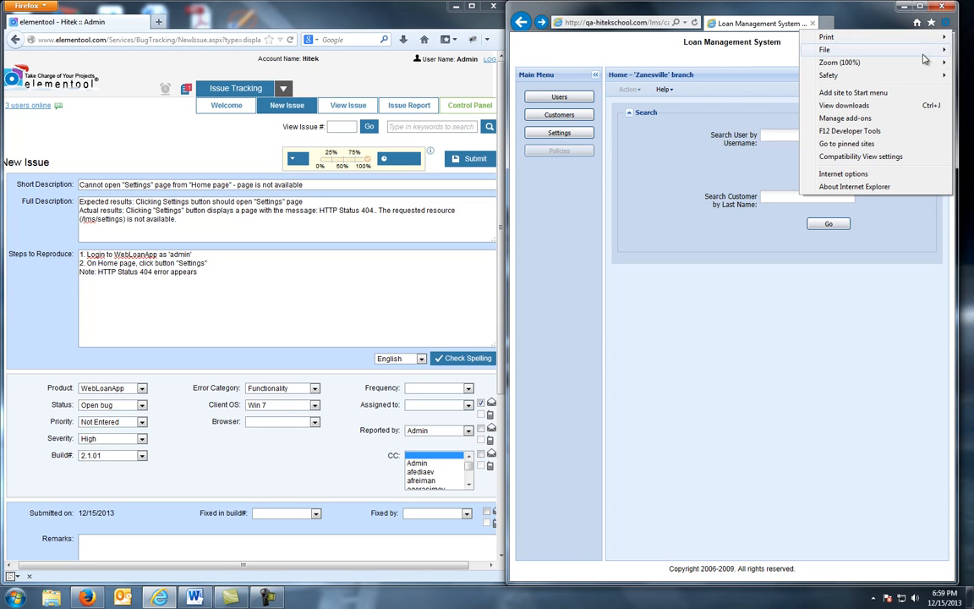
left_click(856, 187)
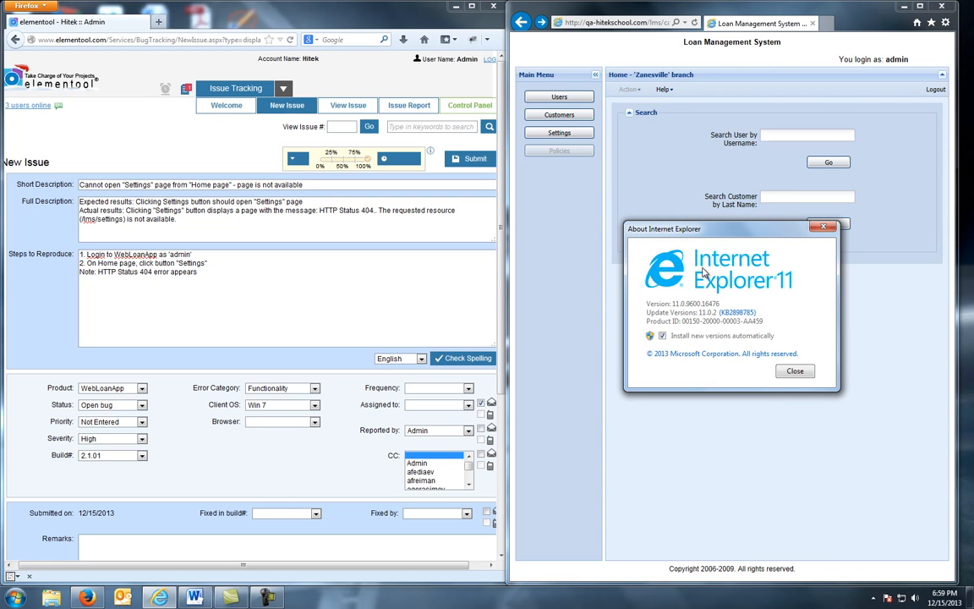
left_click(795, 370)
left_click(314, 422)
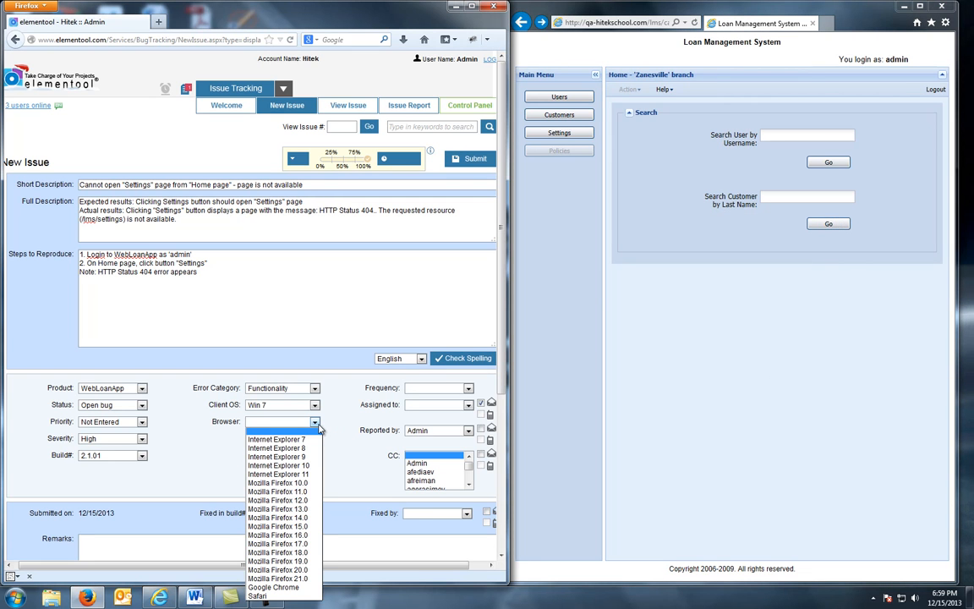
left_click(279, 475)
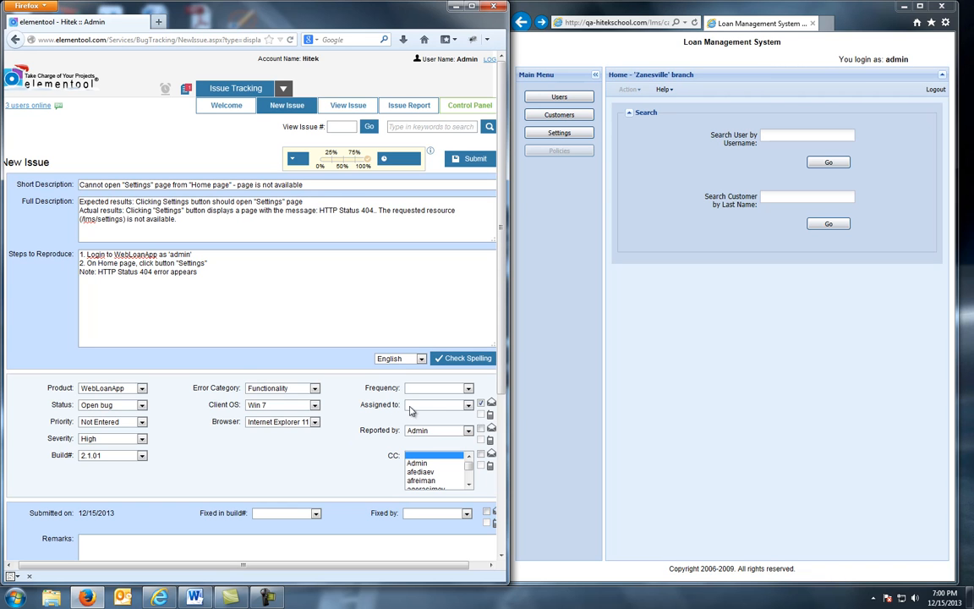
Step: Set the issue's frequency to Always and assign the issue to Developer
left_click(469, 389)
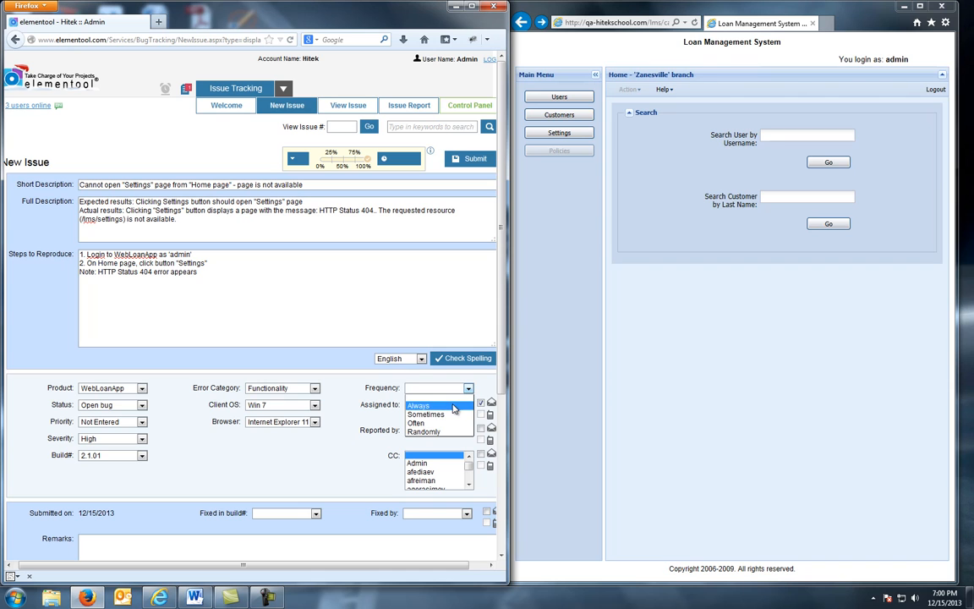
left_click(454, 406)
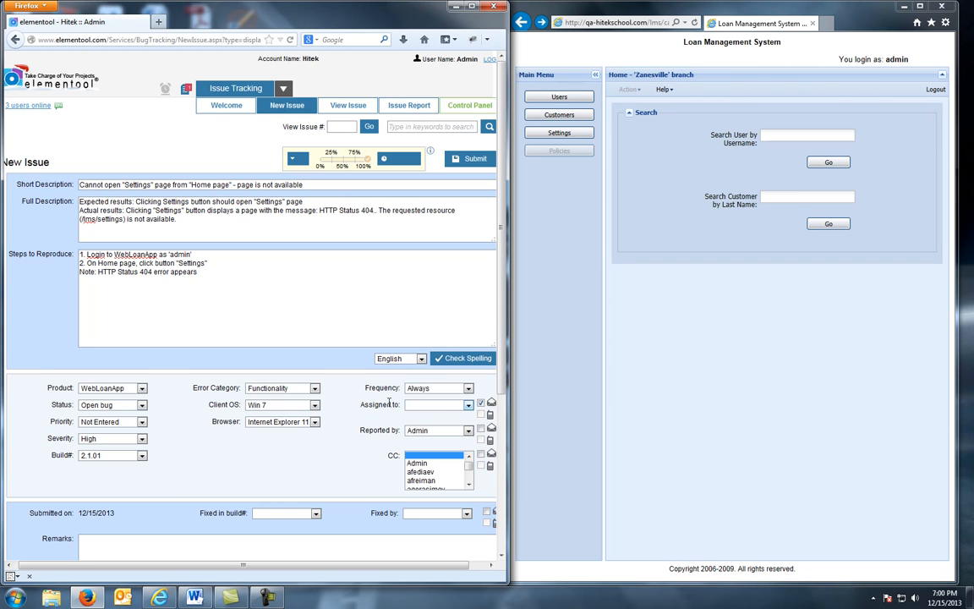
left_click(468, 405)
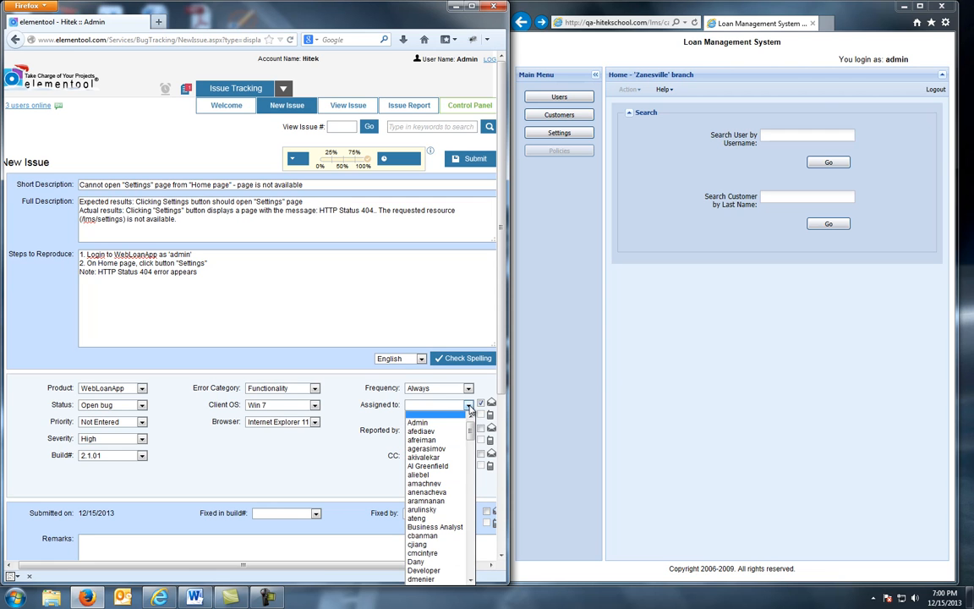
left_click_drag(472, 433, 474, 454)
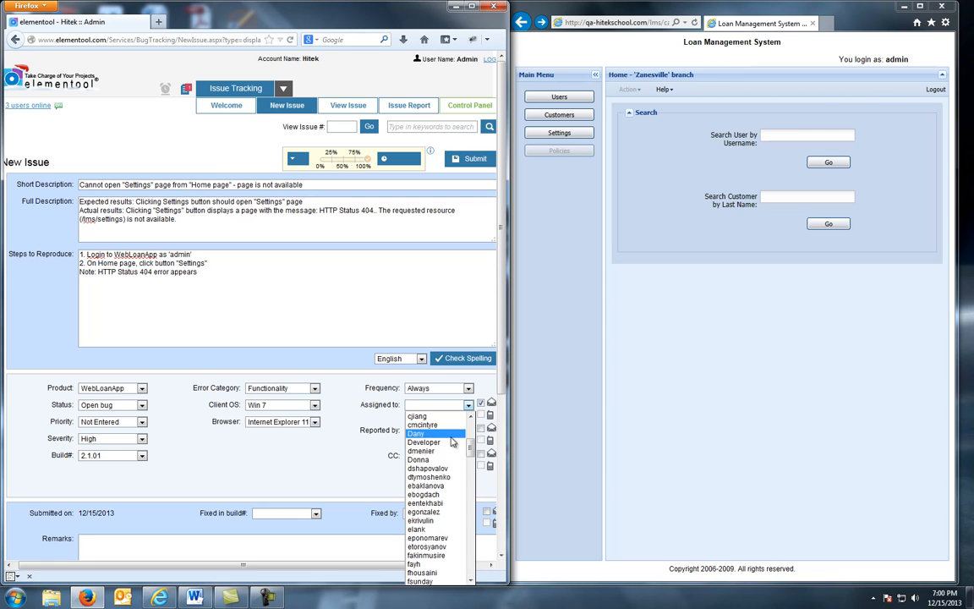
left_click(448, 443)
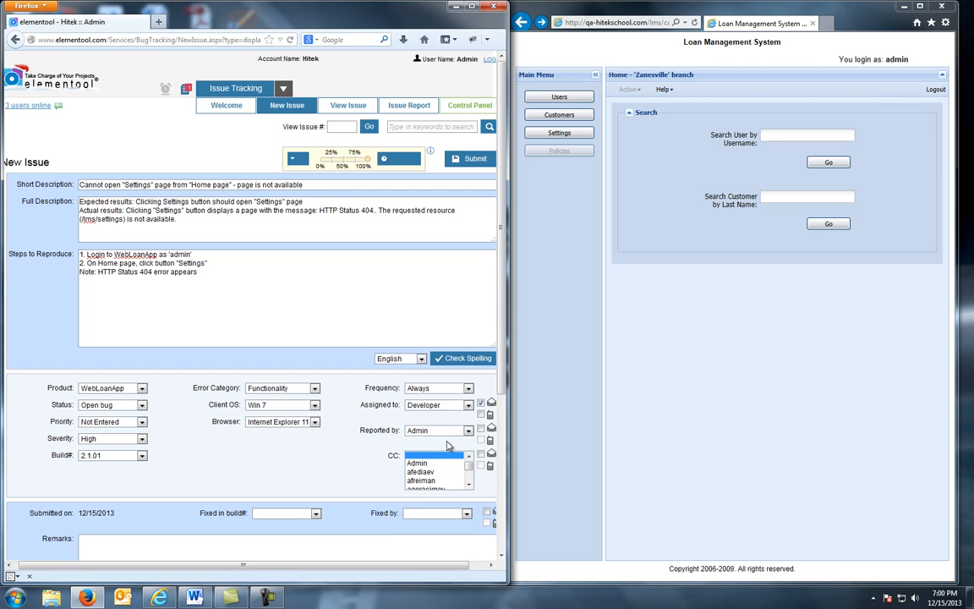
Step: Reproduce the bug by opening the Settings page from the loan system's Home page
scroll(368, 415, "down", 1)
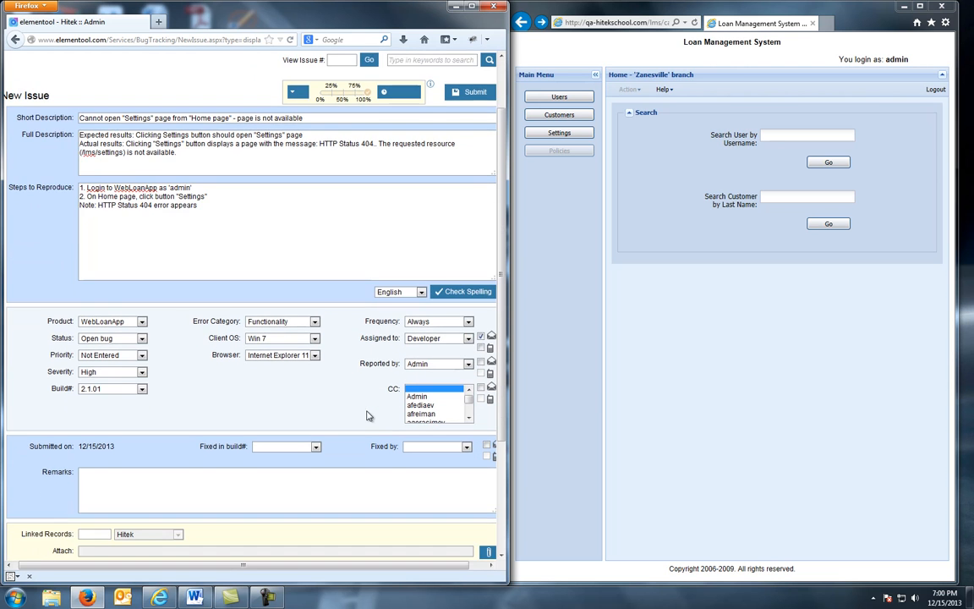
scroll(368, 415, "down", 1)
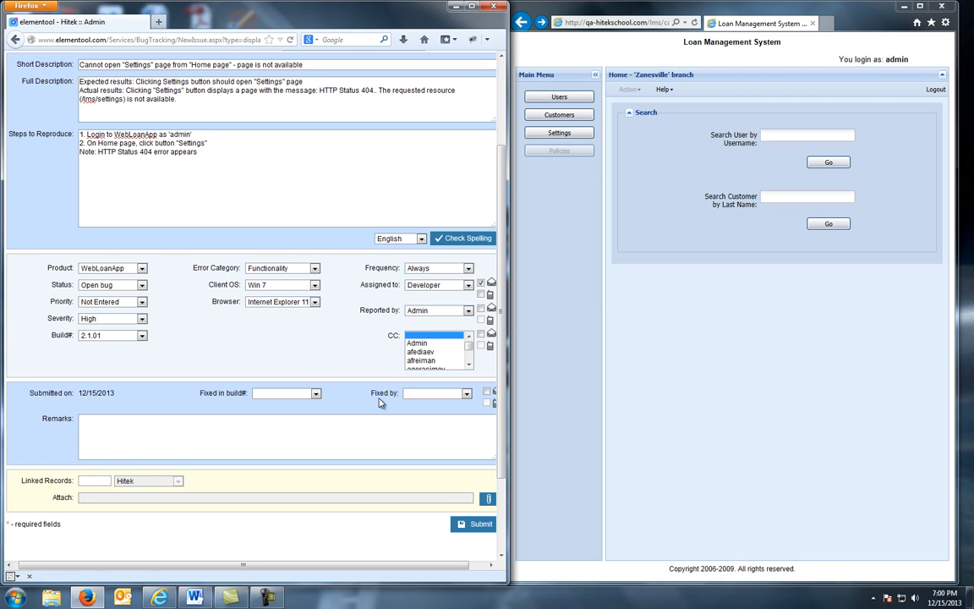
scroll(380, 404, "down", 1)
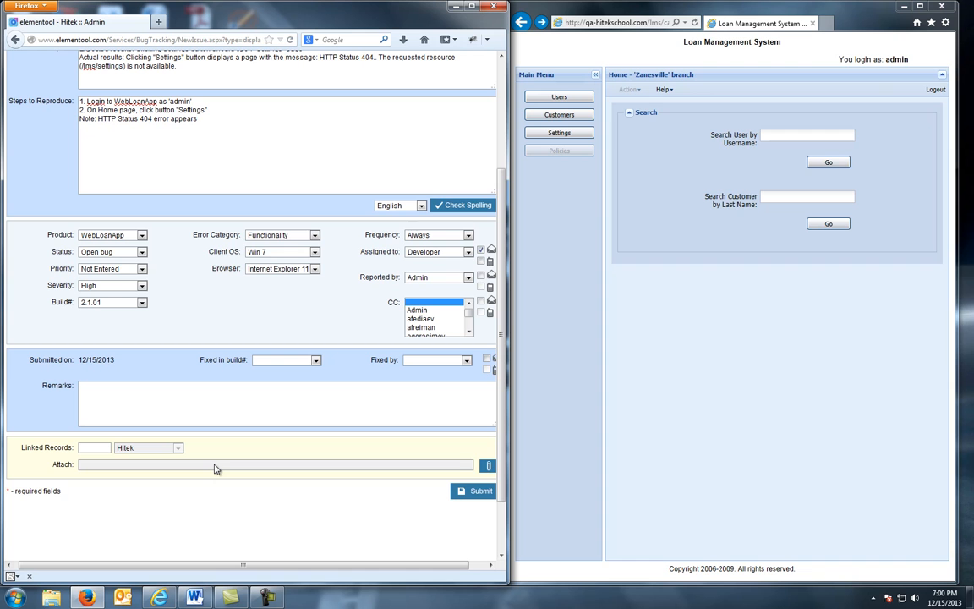
left_click(559, 133)
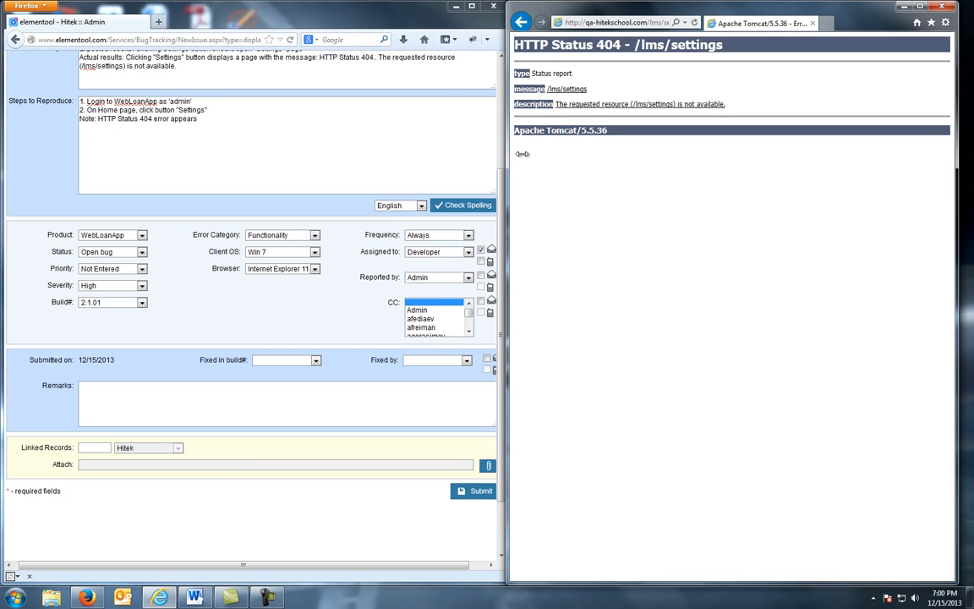
Step: Capture the HTTP Status 404 error text of the loan system page with the Snipping Tool
left_click(15, 597)
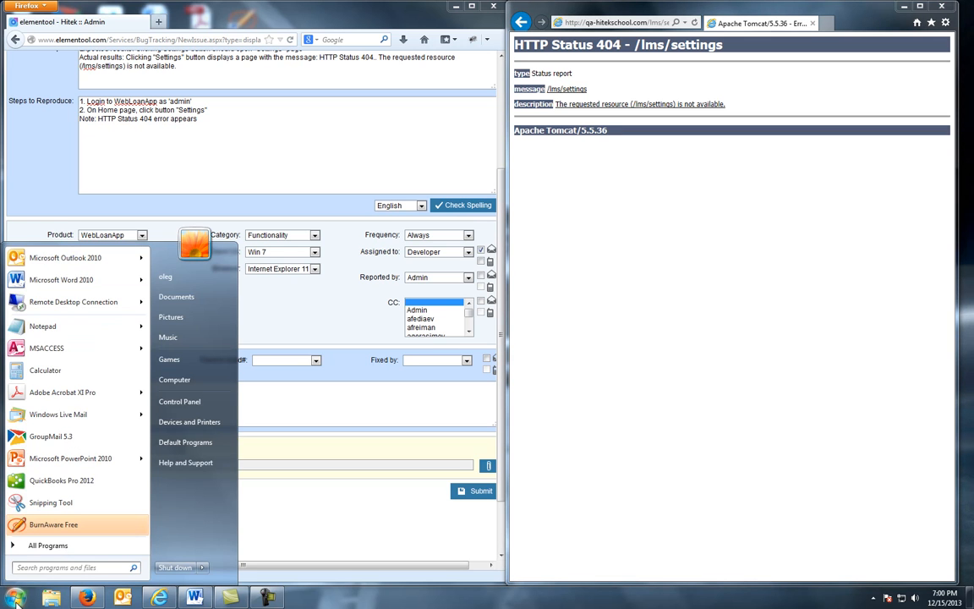
left_click(37, 546)
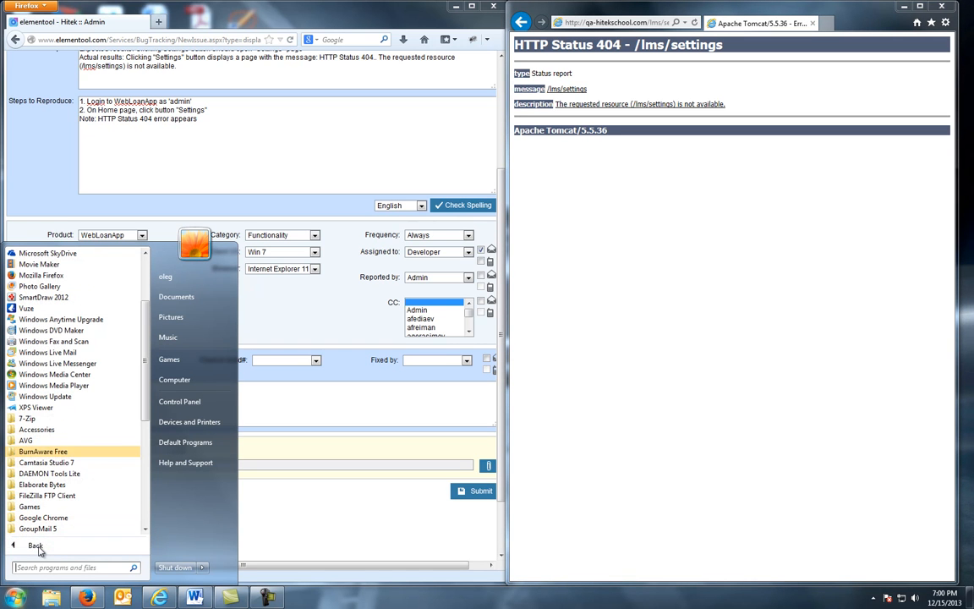
left_click(37, 430)
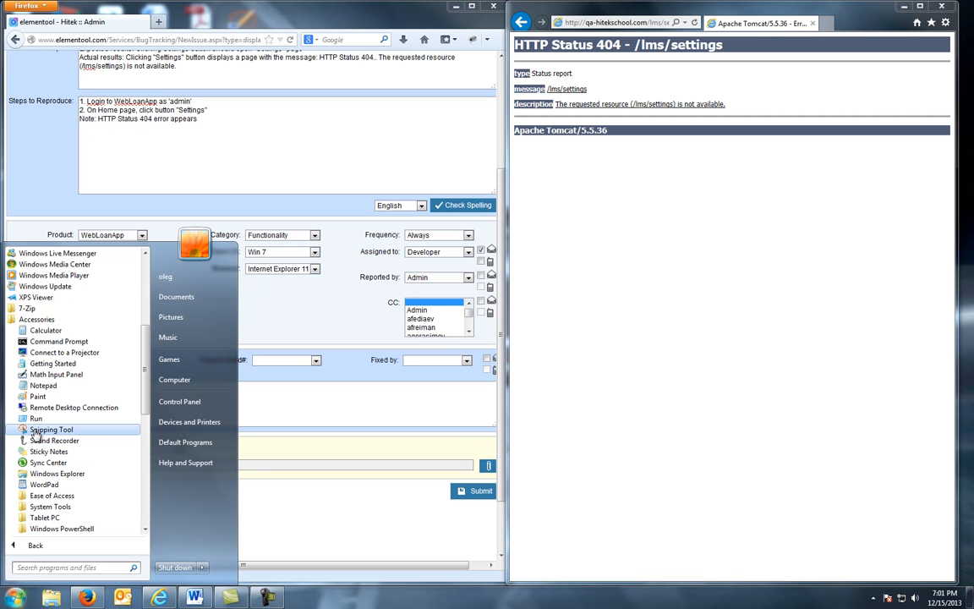
left_click(51, 430)
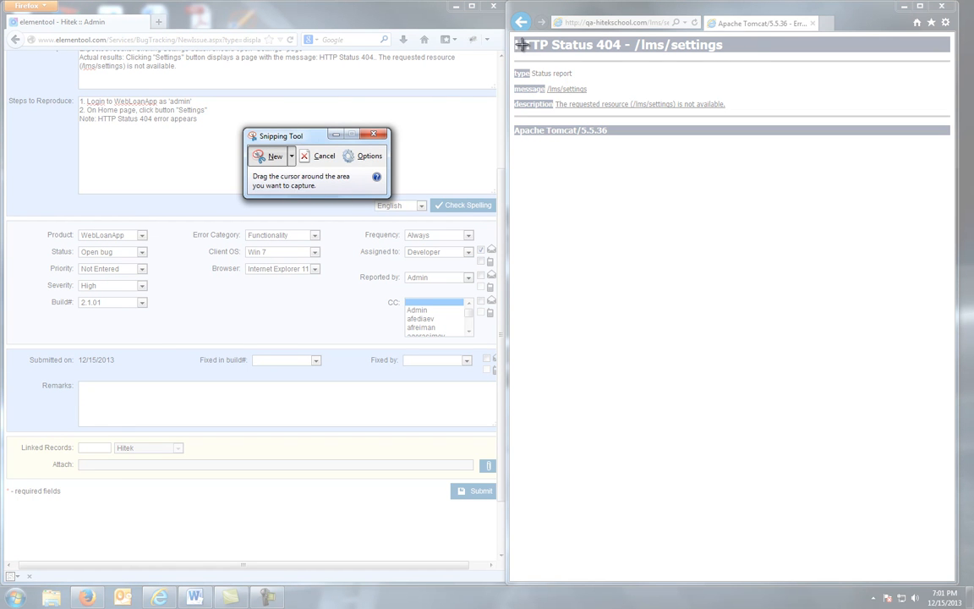
left_click_drag(514, 34, 921, 134)
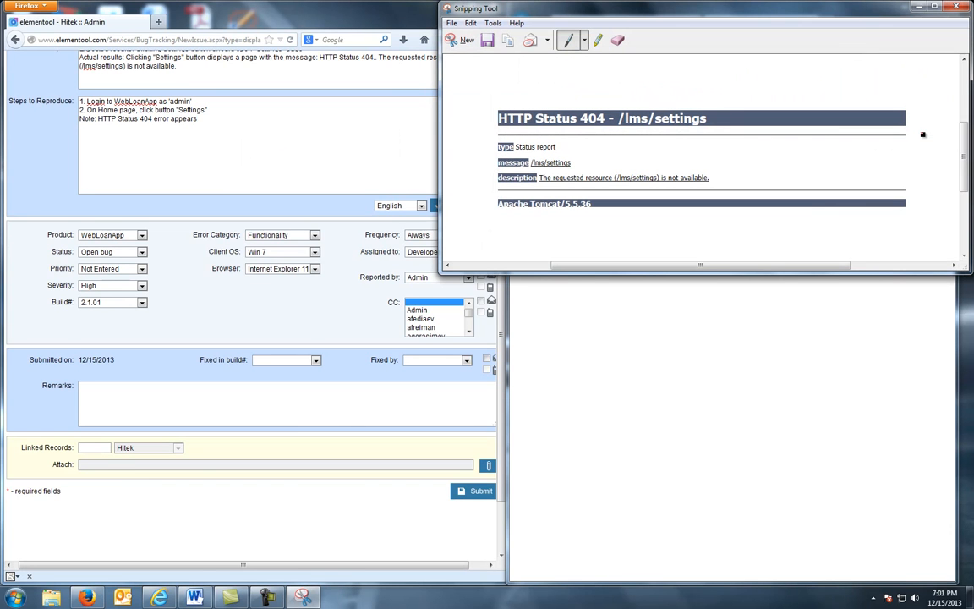
Step: Save the snip as a PNG named SettingsError in the Bugs_Attachments folder and close the Snipping Tool
left_click(453, 24)
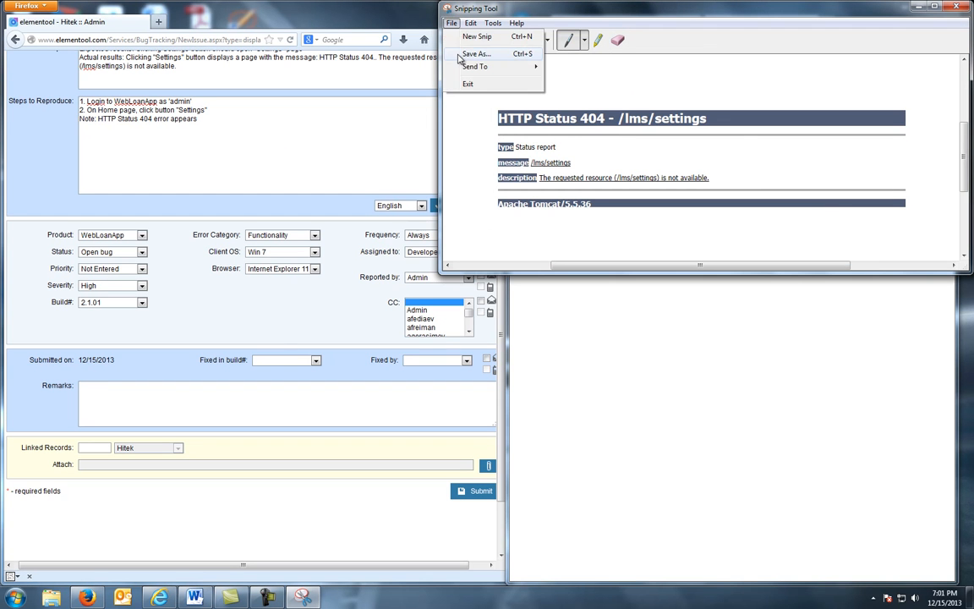
left_click(458, 54)
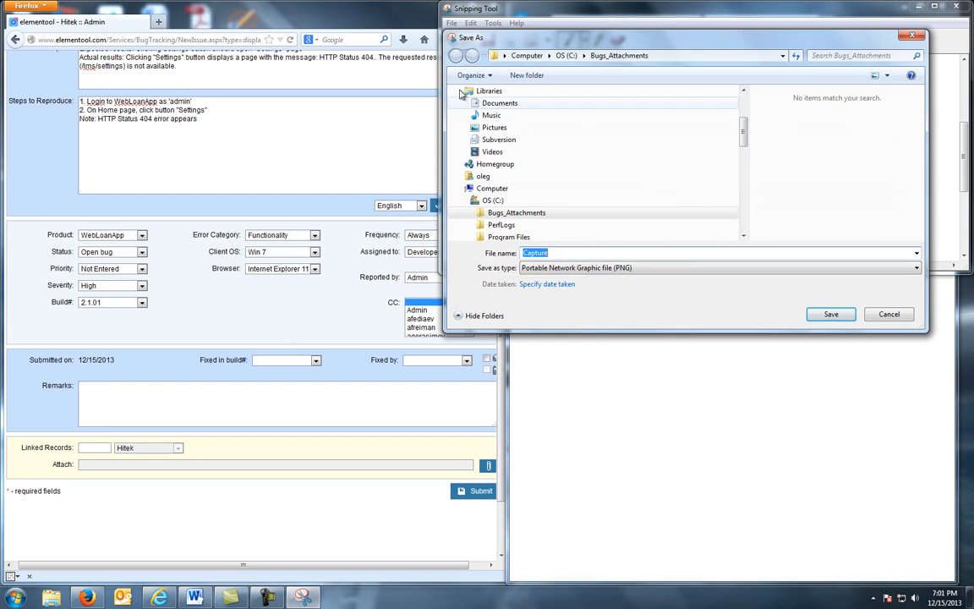
key("BackSpace")
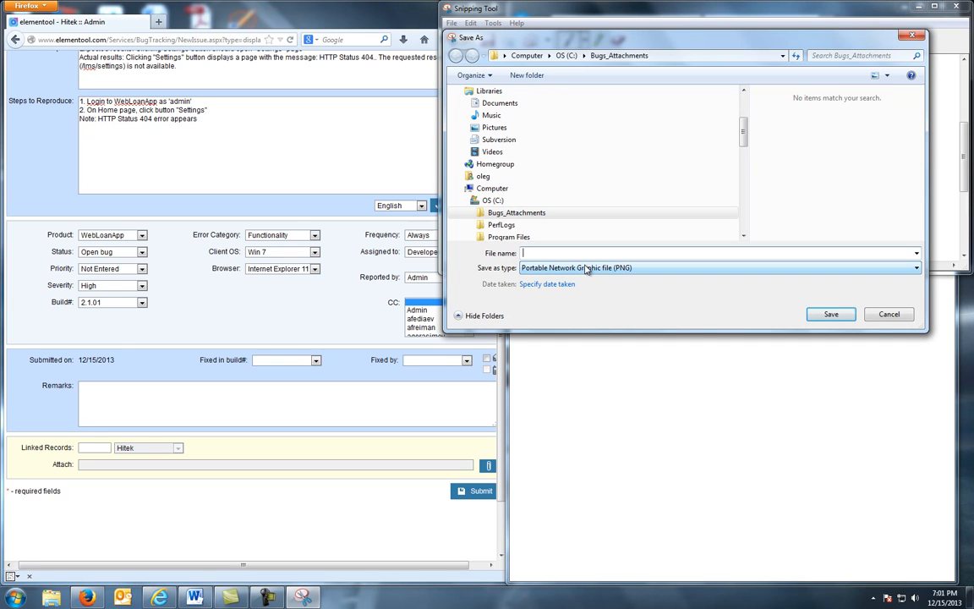
type("SettingsError")
left_click(830, 314)
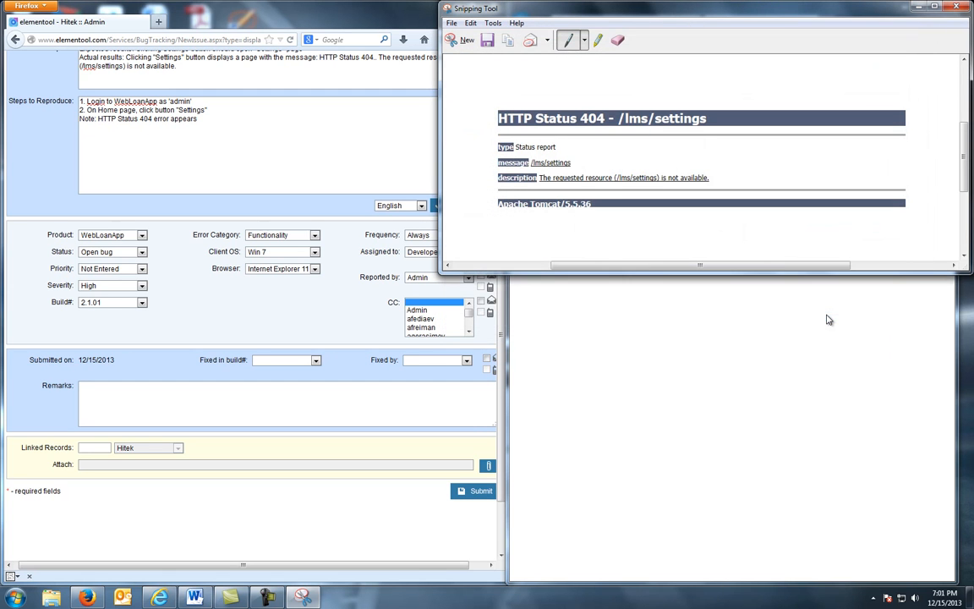
left_click(962, 7)
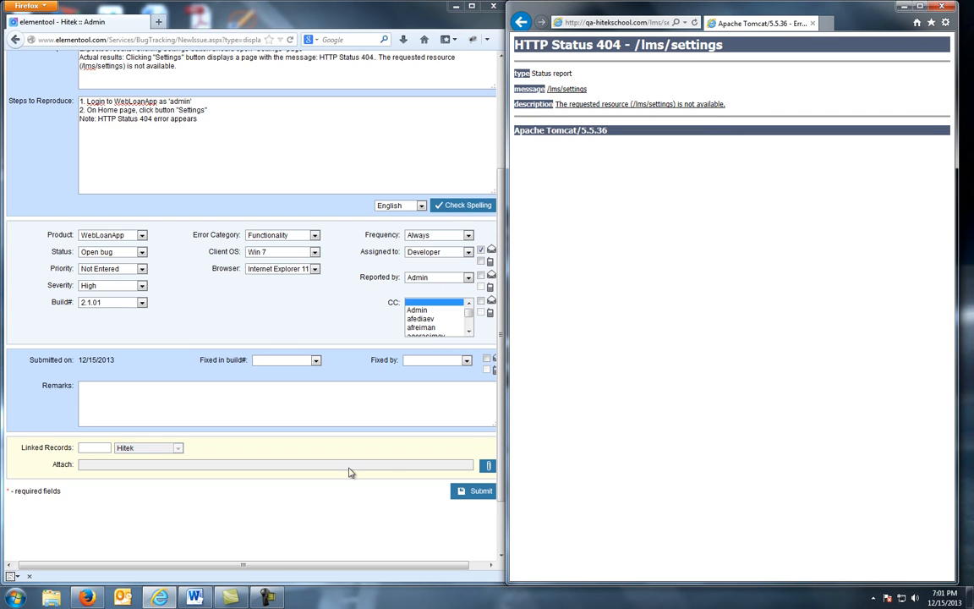
Step: Look at the issue's file upload form, close it without attaching a file, and submit the new issue
left_click(488, 465)
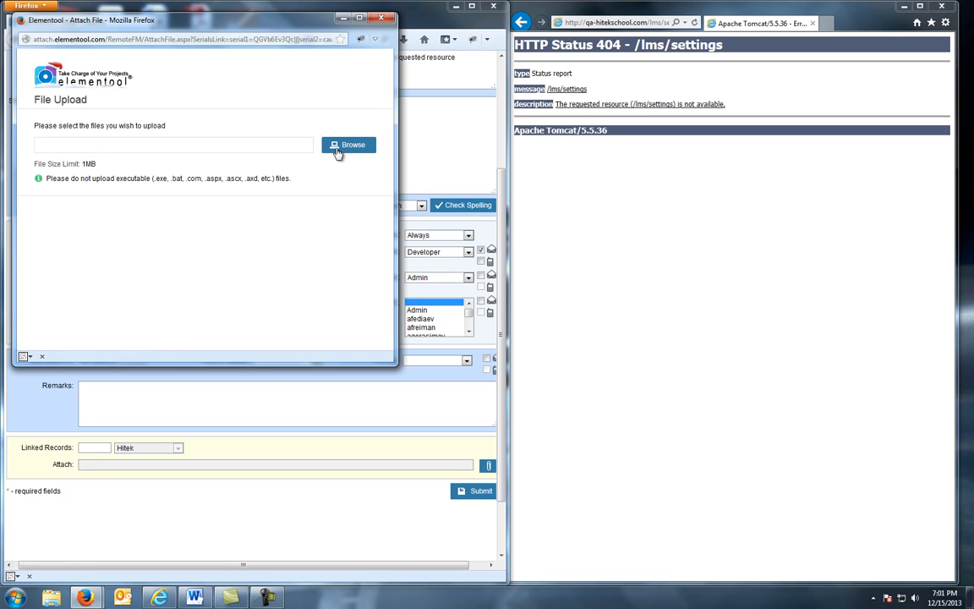
left_click(382, 19)
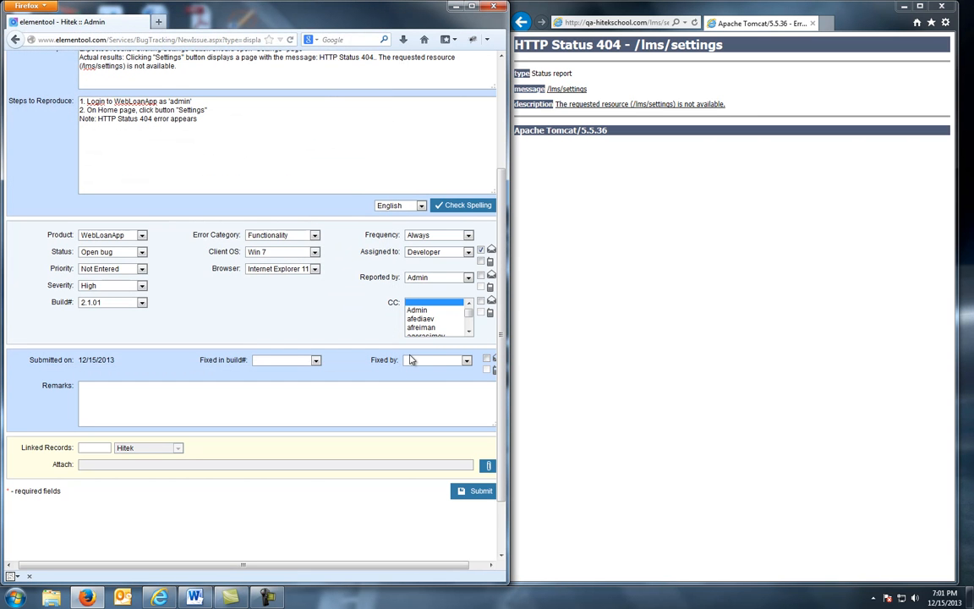
left_click(471, 493)
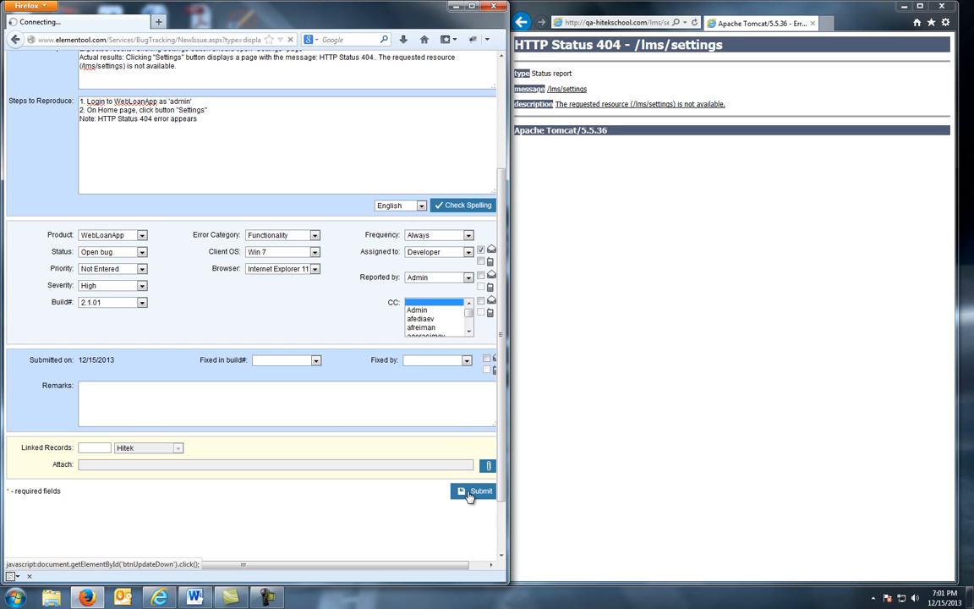